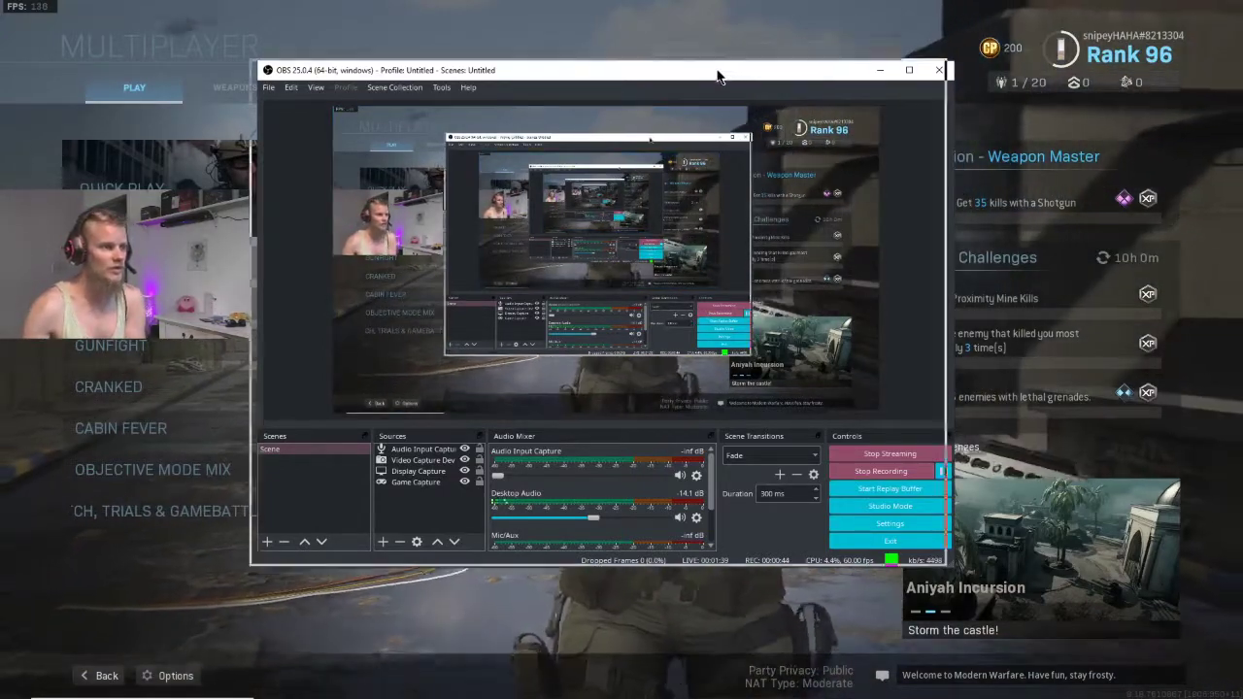
pyautogui.moveTo(716, 69); pyautogui.dragTo(548, 48)
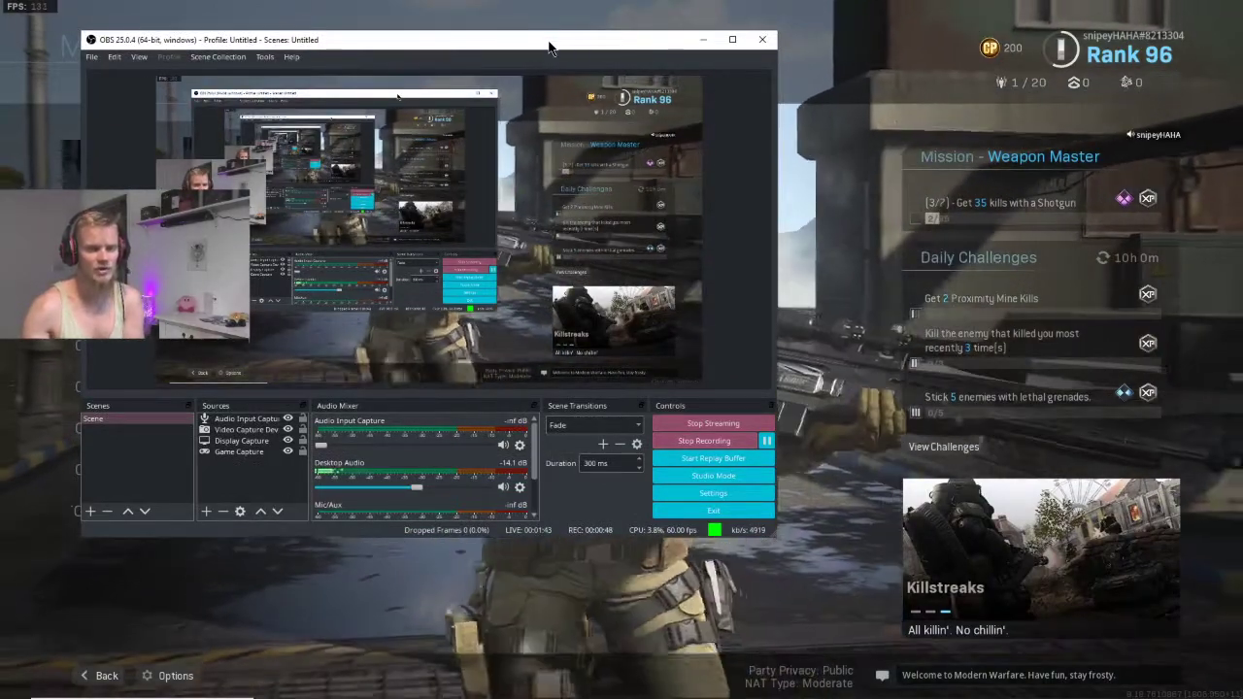
pyautogui.moveTo(549, 49); pyautogui.dragTo(410, 85)
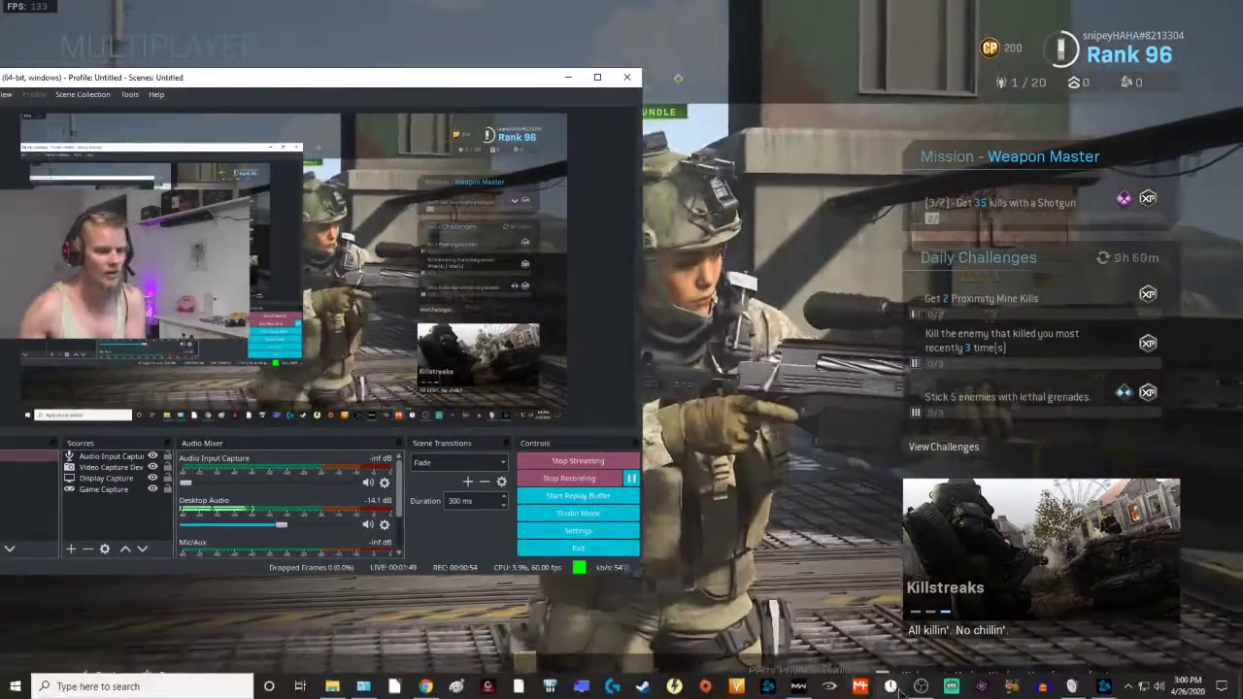
# Show the OBS Studio shortcut's launch options, including Run as administrator, and return to the OBS window.
pyautogui.moveTo(937, 690)
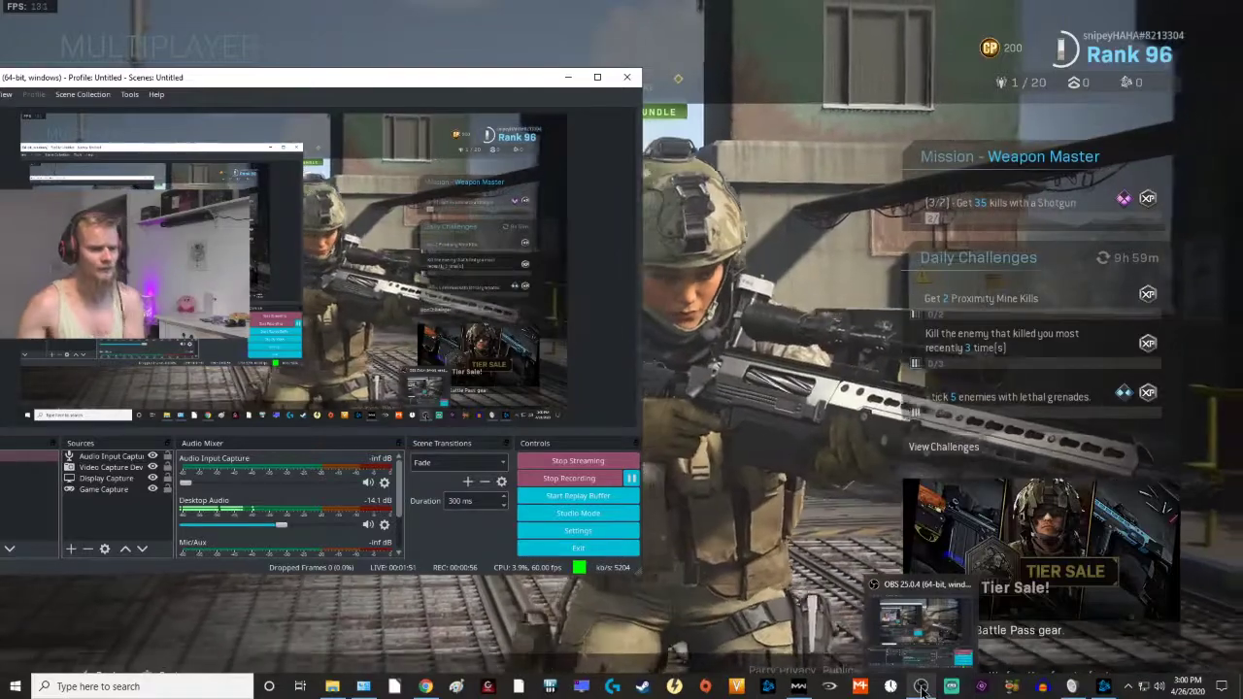
pyautogui.rightClick(921, 688)
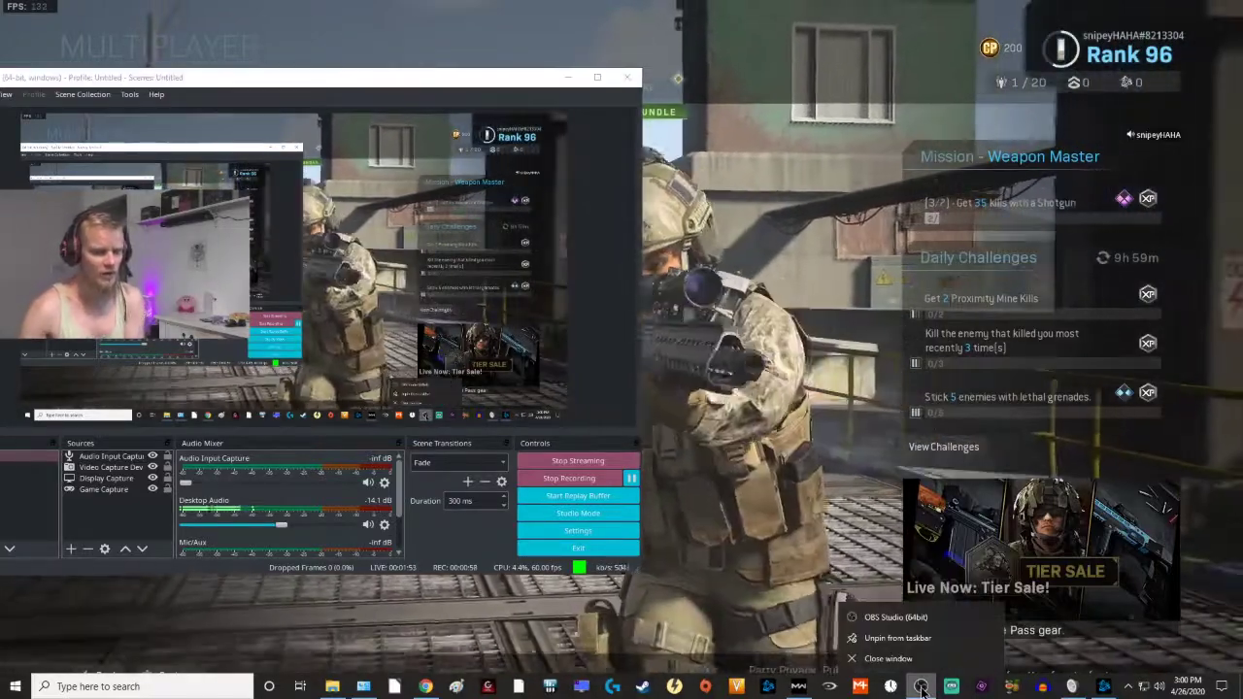
pyautogui.rightClick(889, 621)
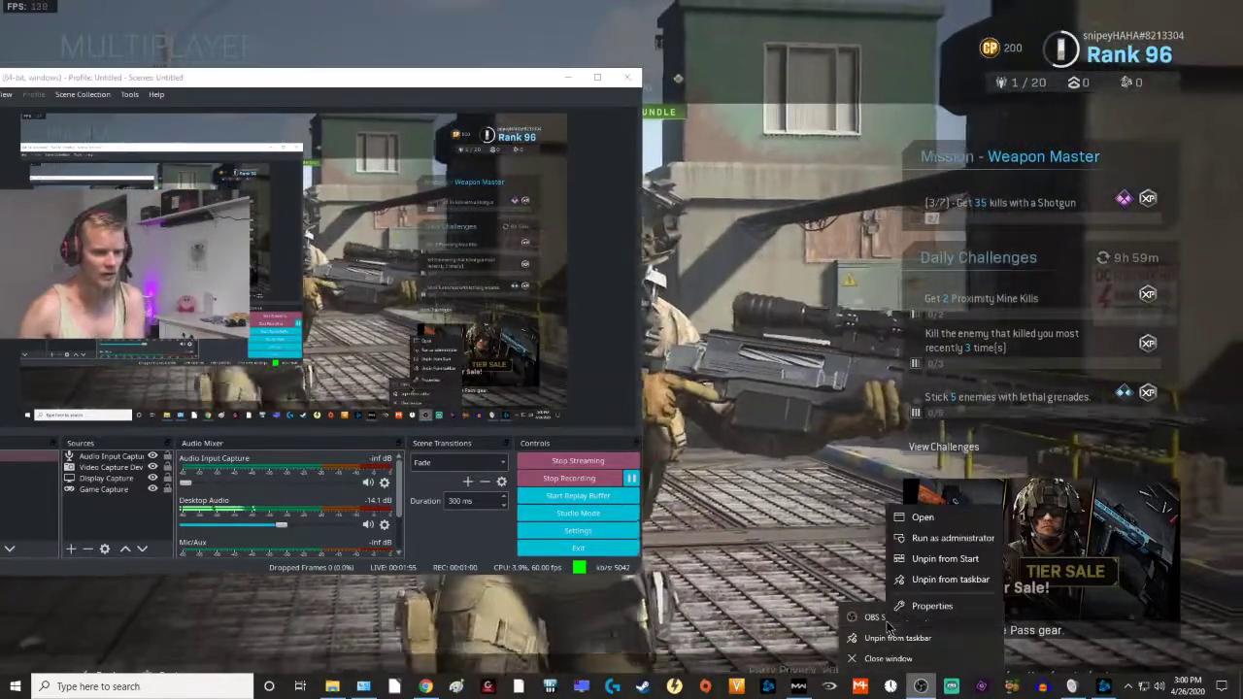
pyautogui.click(802, 418)
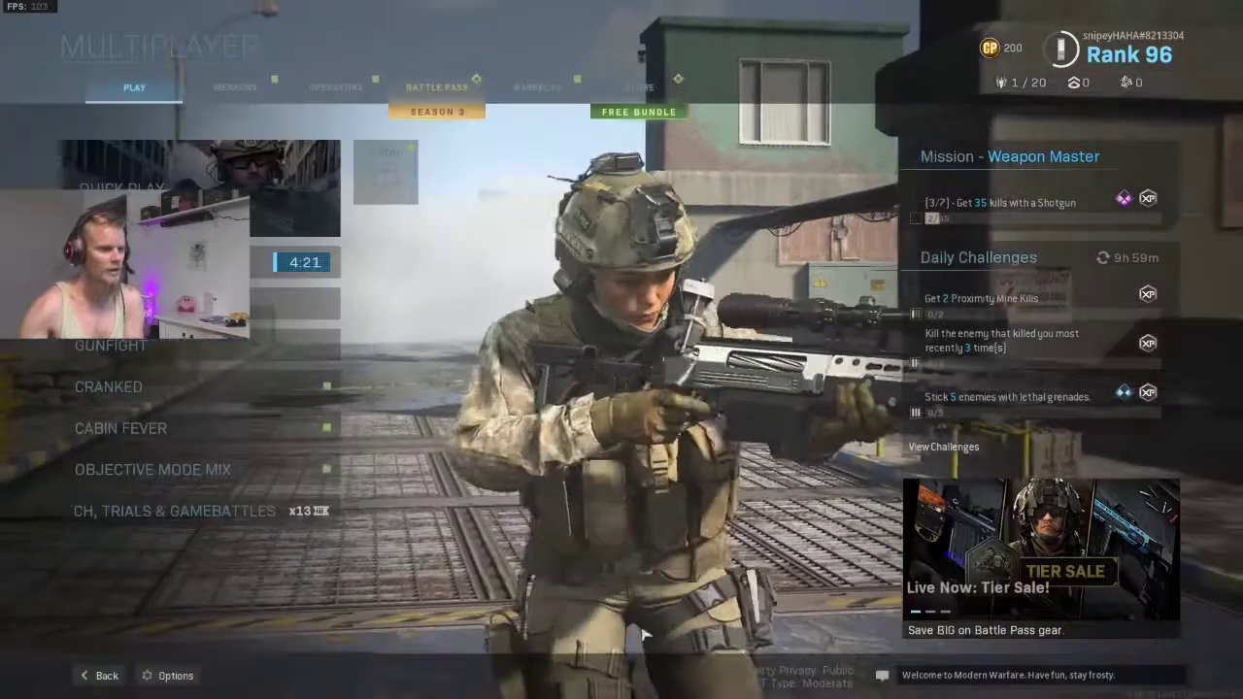
pyautogui.press('super')
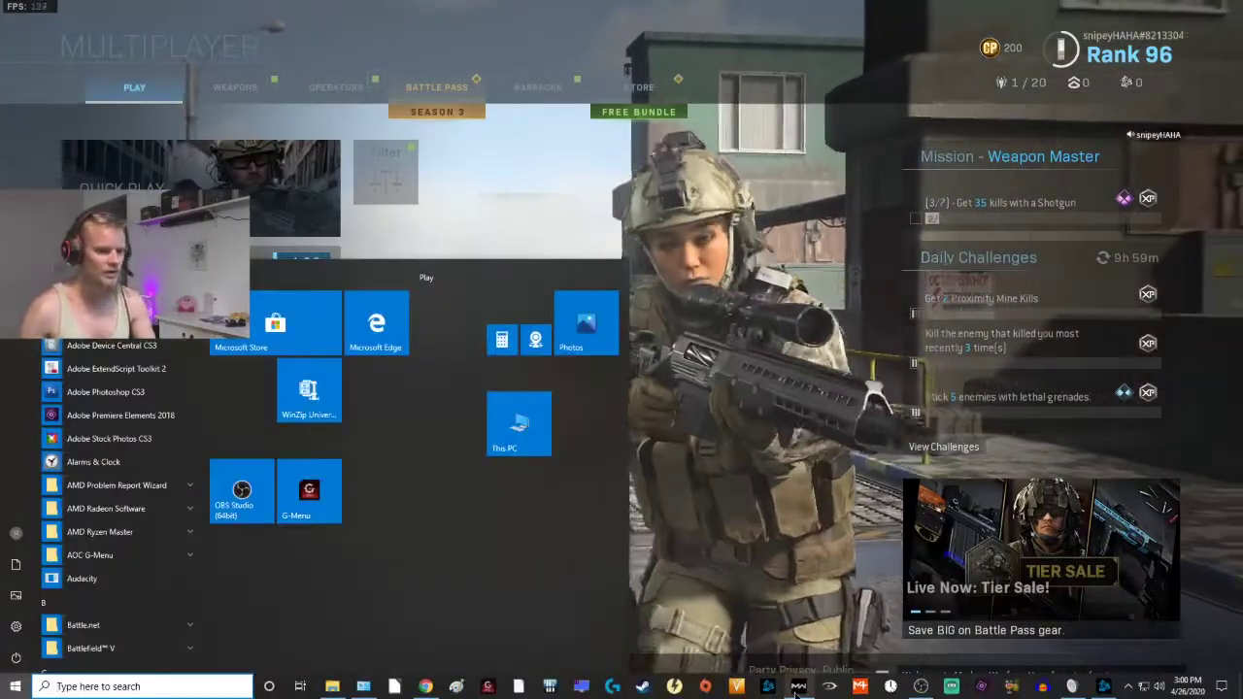
pyautogui.click(921, 686)
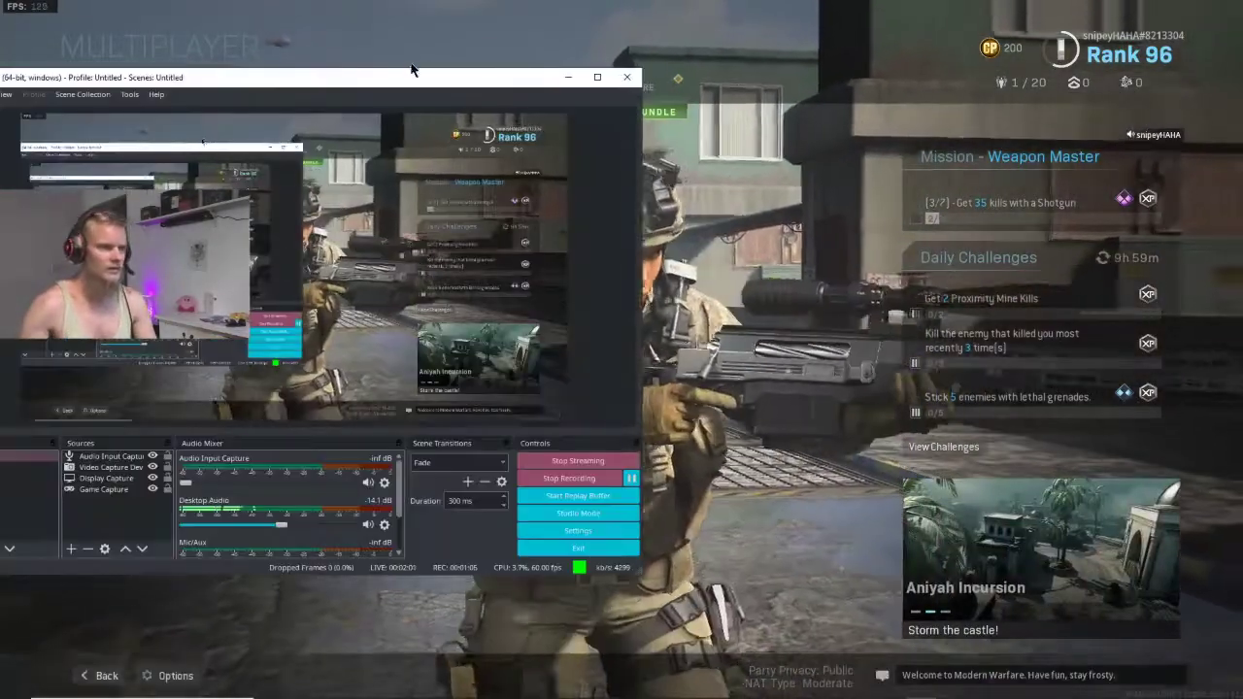
pyautogui.moveTo(402, 75); pyautogui.dragTo(544, 65)
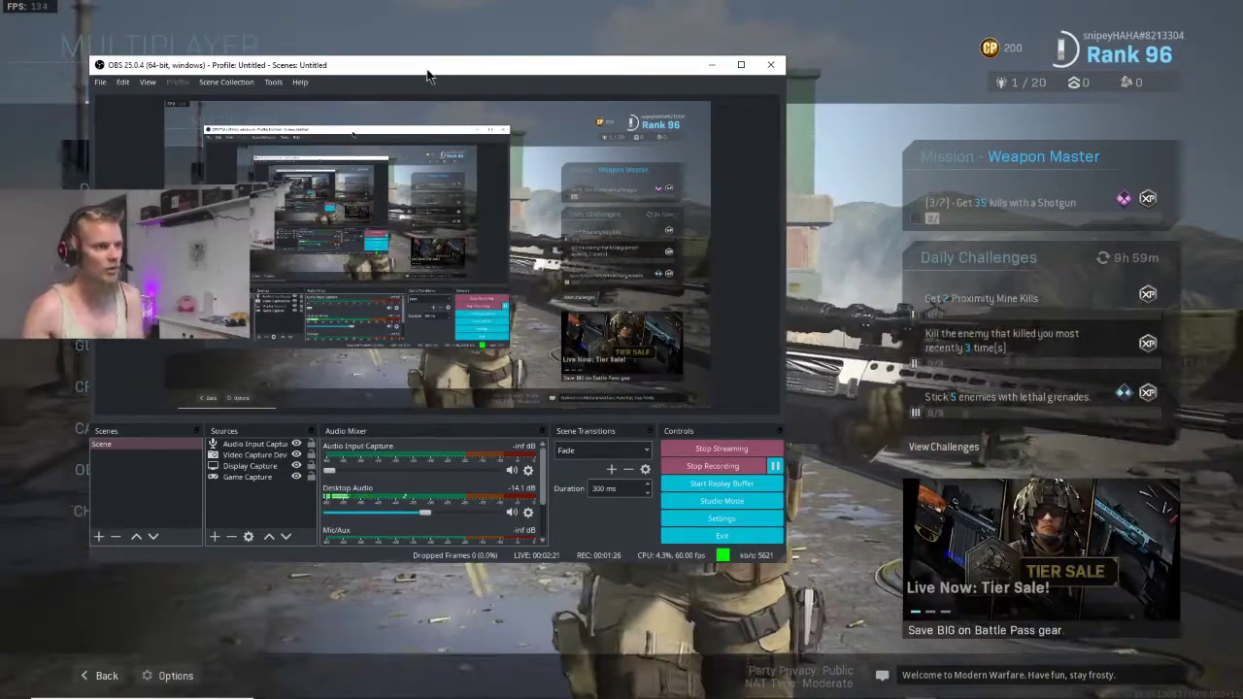
pyautogui.moveTo(427, 75); pyautogui.dragTo(668, 94)
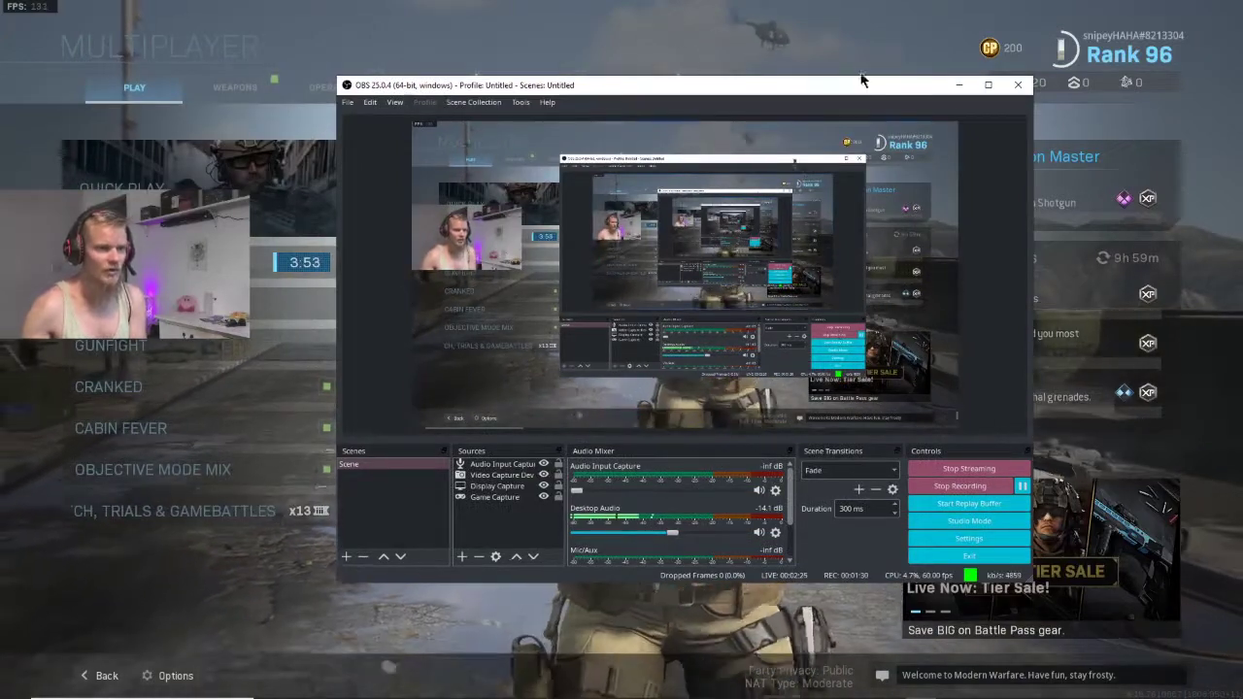
pyautogui.moveTo(483, 79); pyautogui.dragTo(0, 46)
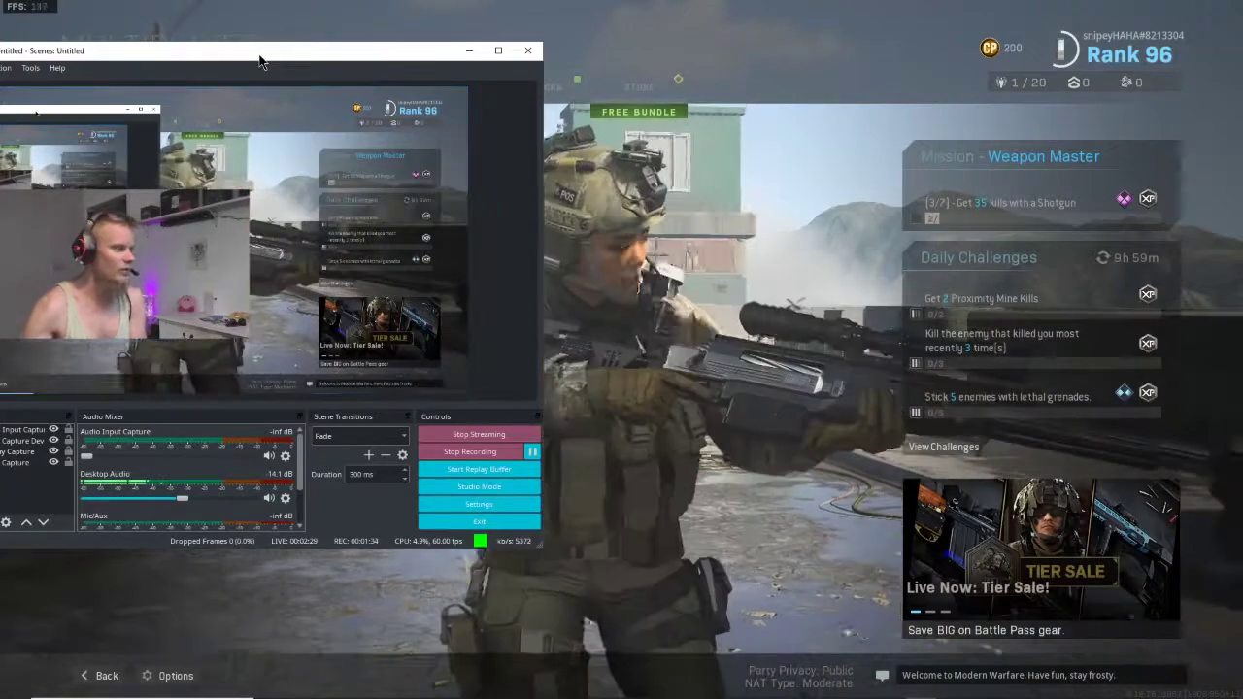
pyautogui.moveTo(225, 56); pyautogui.dragTo(467, 102)
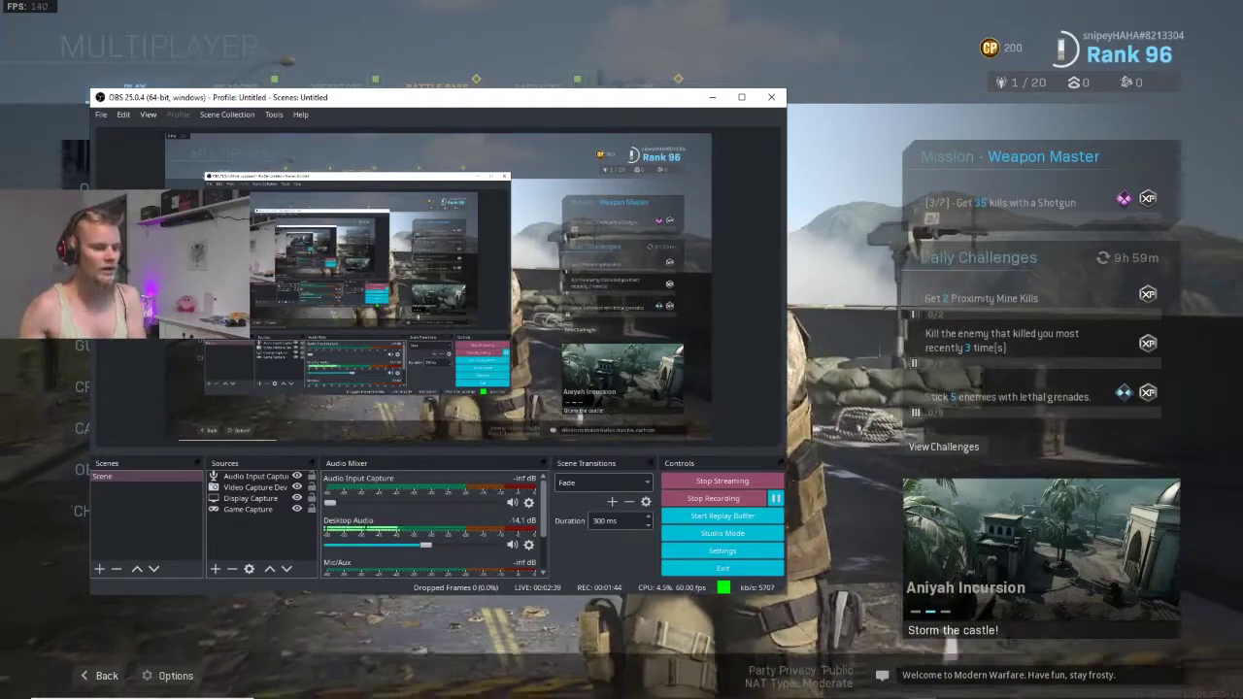
pyautogui.moveTo(921, 686)
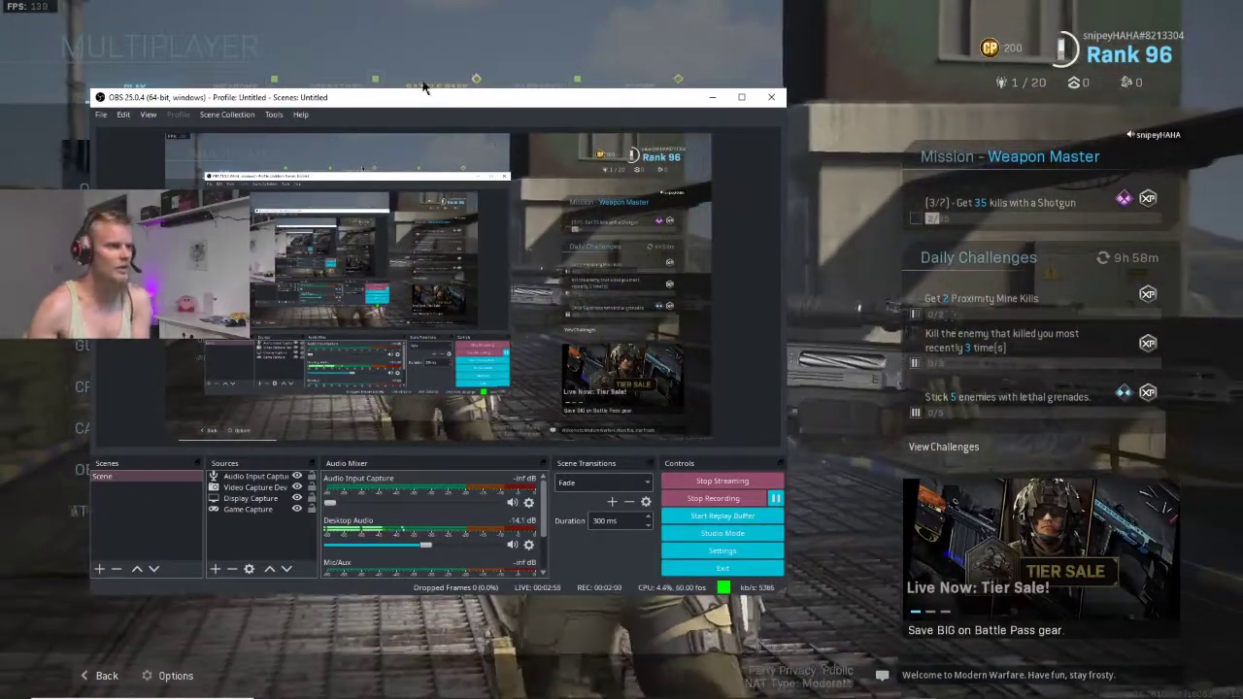
pyautogui.moveTo(388, 101); pyautogui.dragTo(467, 93)
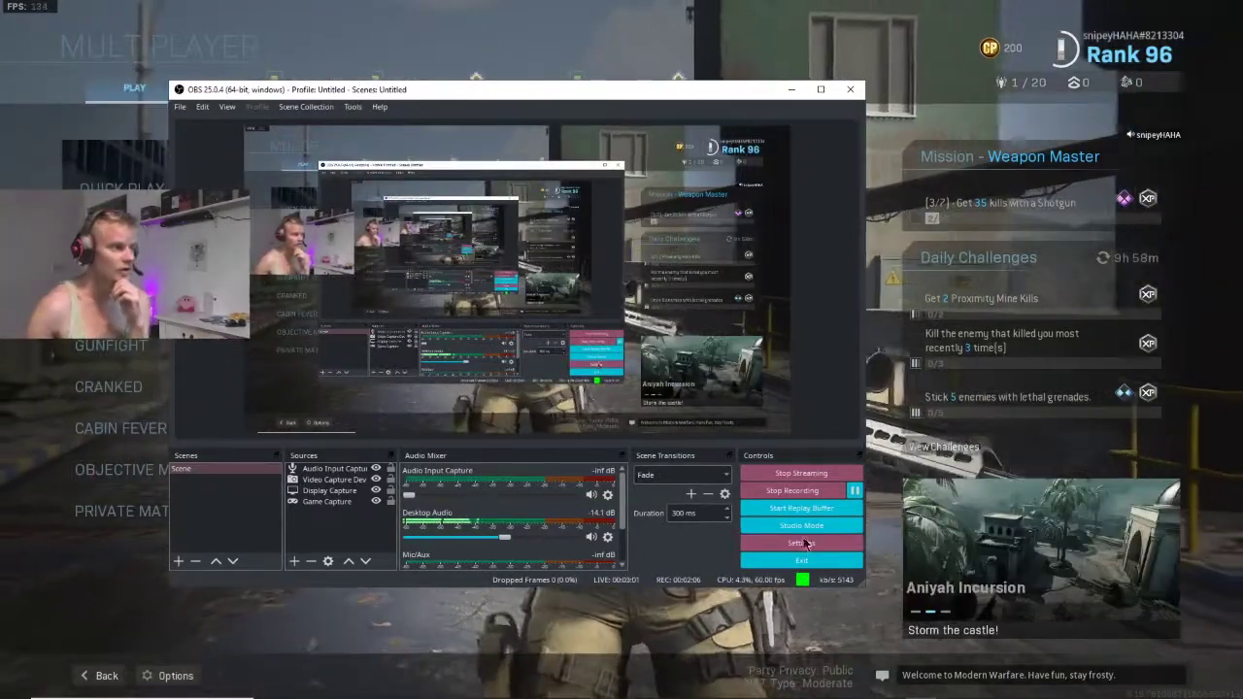
# Examine the video settings and the streaming and recording output settings, including encoder and rate control, and close the settings.
pyautogui.click(807, 544)
pyautogui.moveTo(384, 105); pyautogui.dragTo(231, 87)
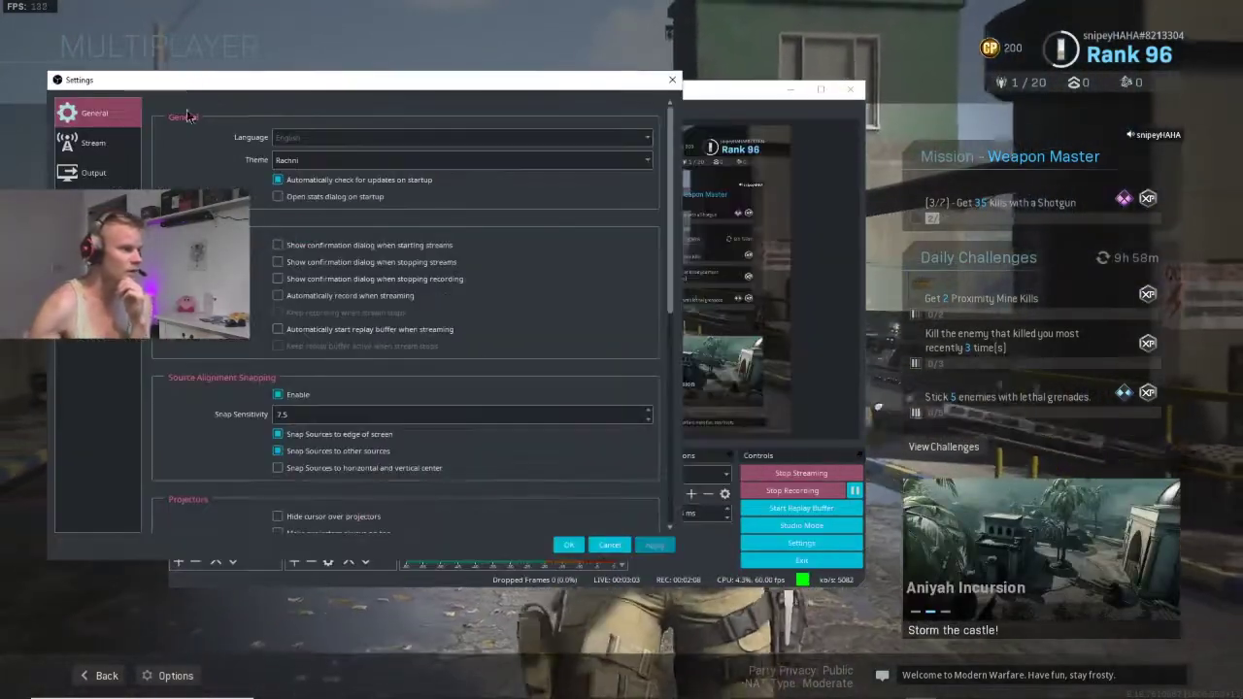
pyautogui.click(94, 232)
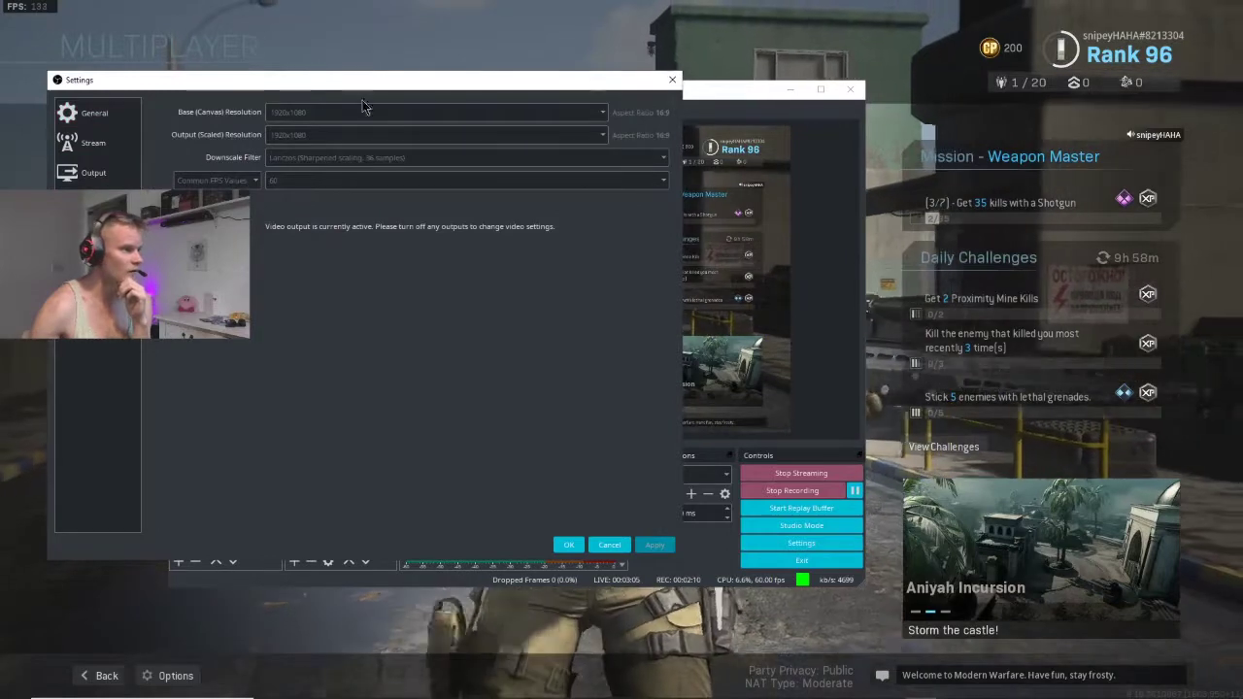
pyautogui.click(93, 177)
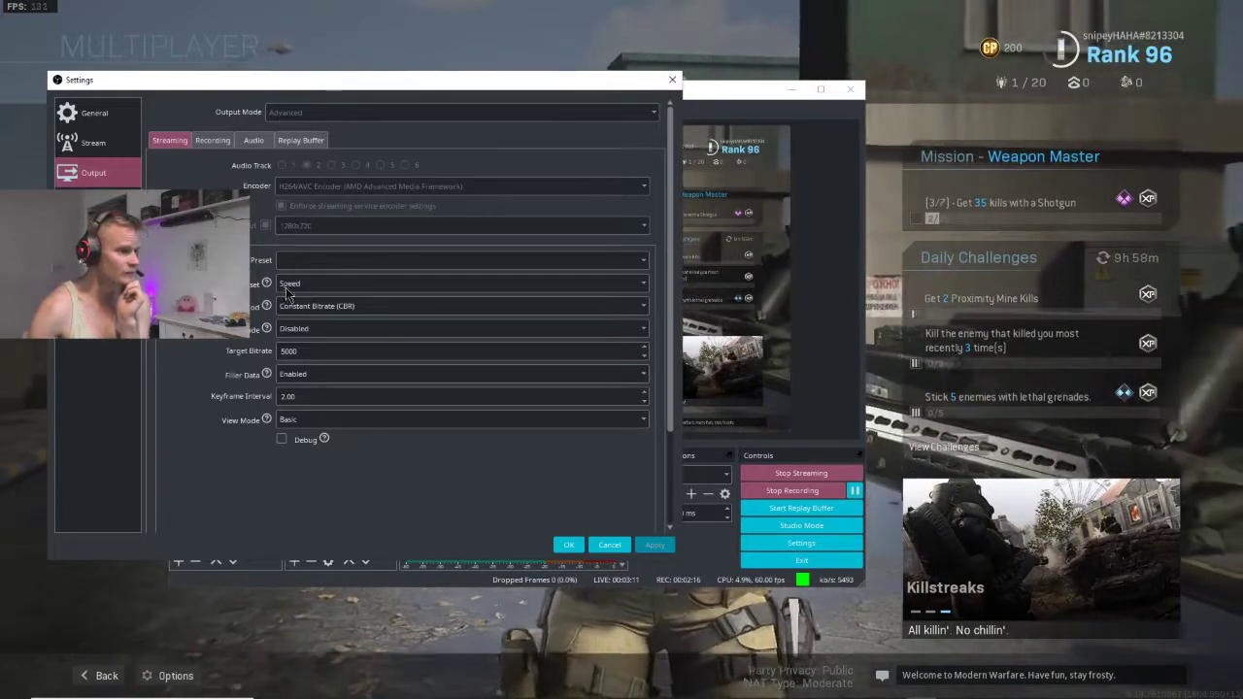
pyautogui.click(212, 142)
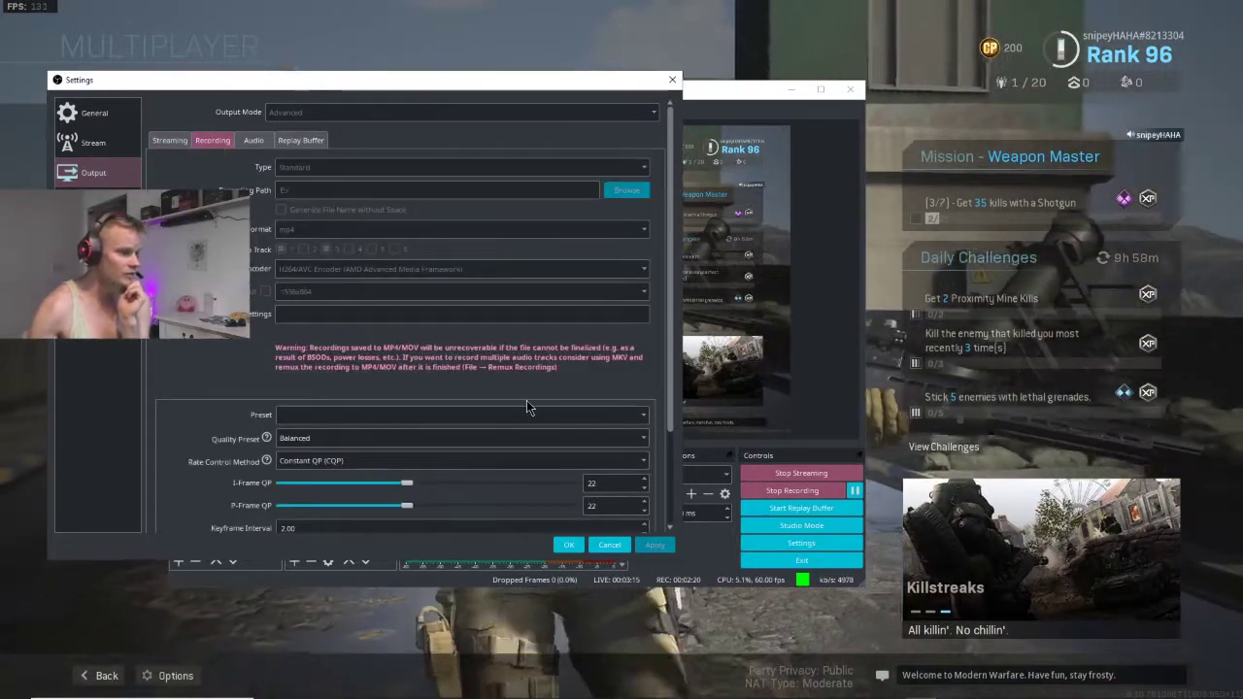
pyautogui.scroll(-3, 527, 405)
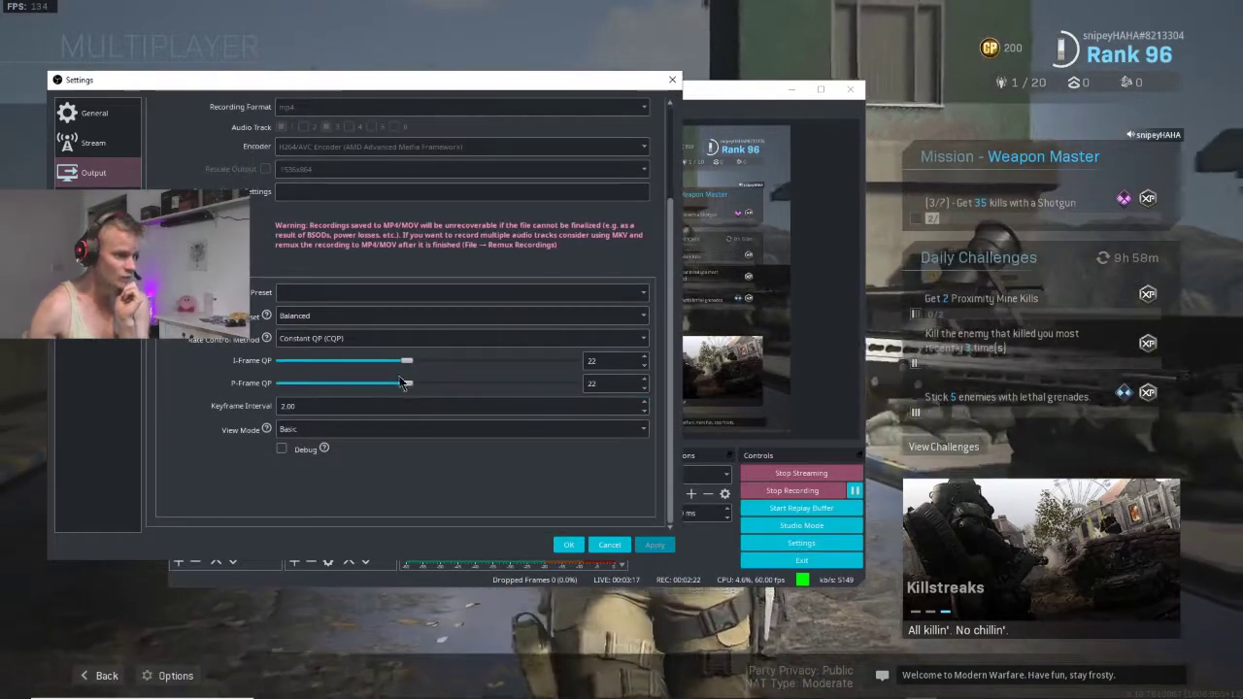
pyautogui.scroll(3, 442, 345)
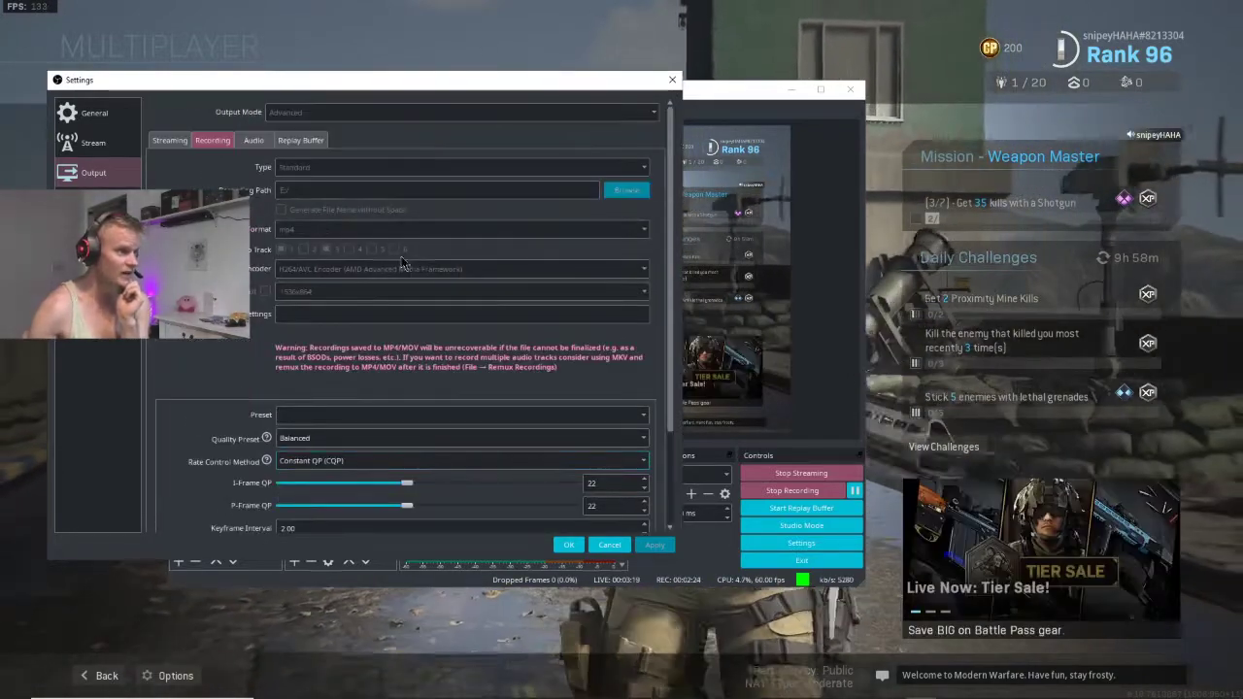
pyautogui.click(672, 79)
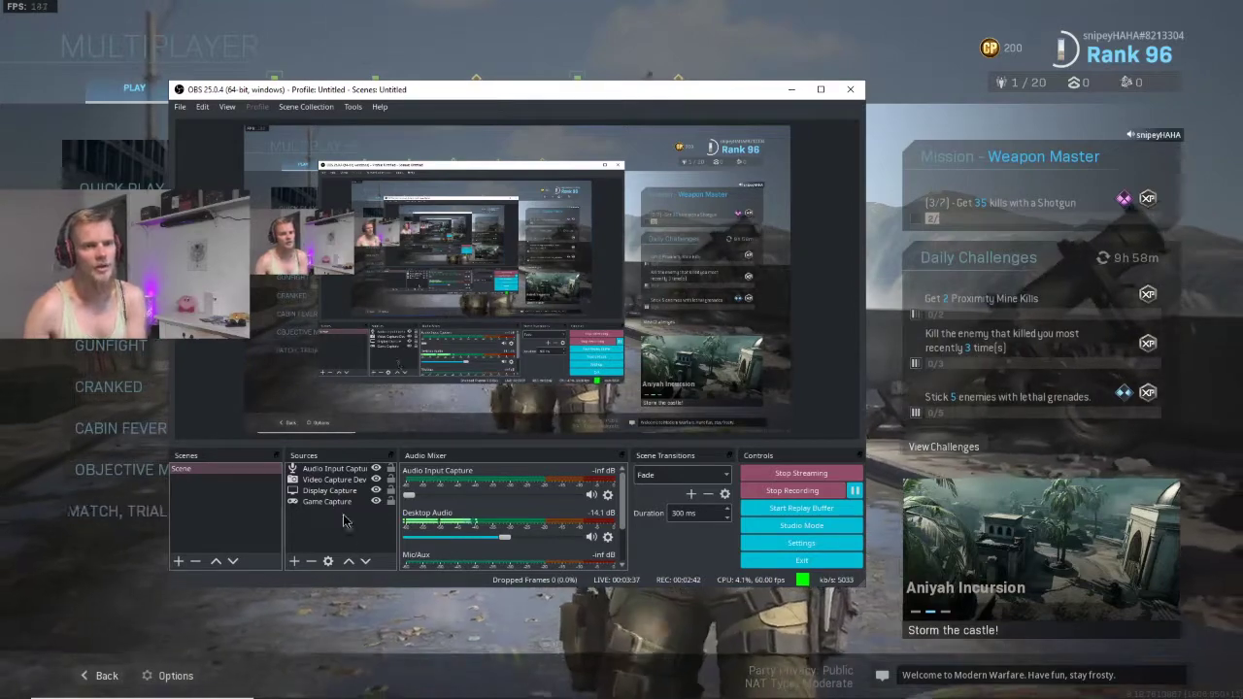
pyautogui.moveTo(486, 83); pyautogui.dragTo(447, 77)
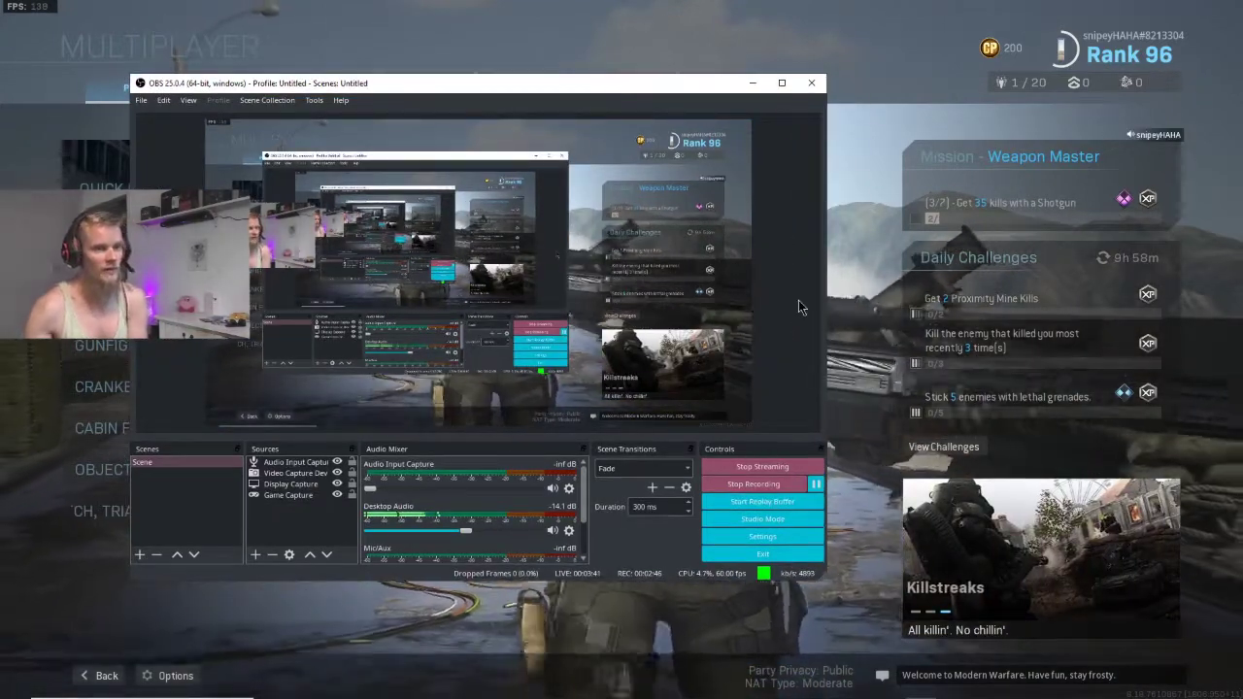
pyautogui.moveTo(474, 88); pyautogui.dragTo(580, 92)
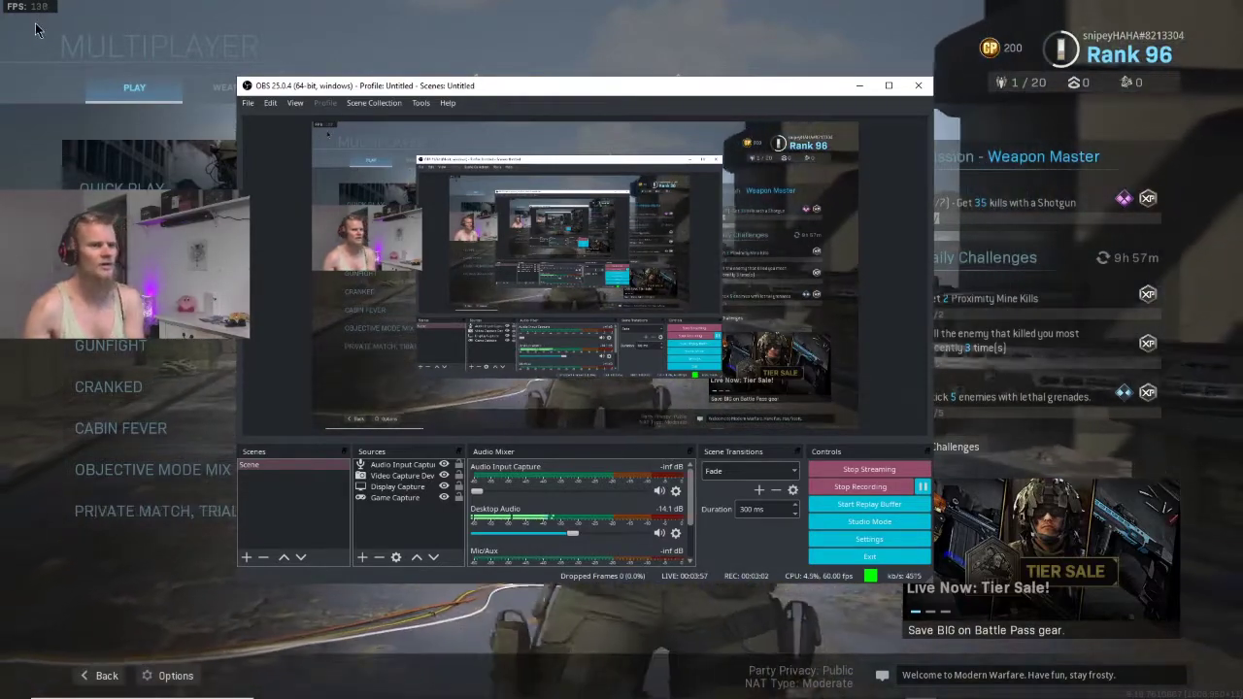
pyautogui.moveTo(591, 97); pyautogui.dragTo(517, 79)
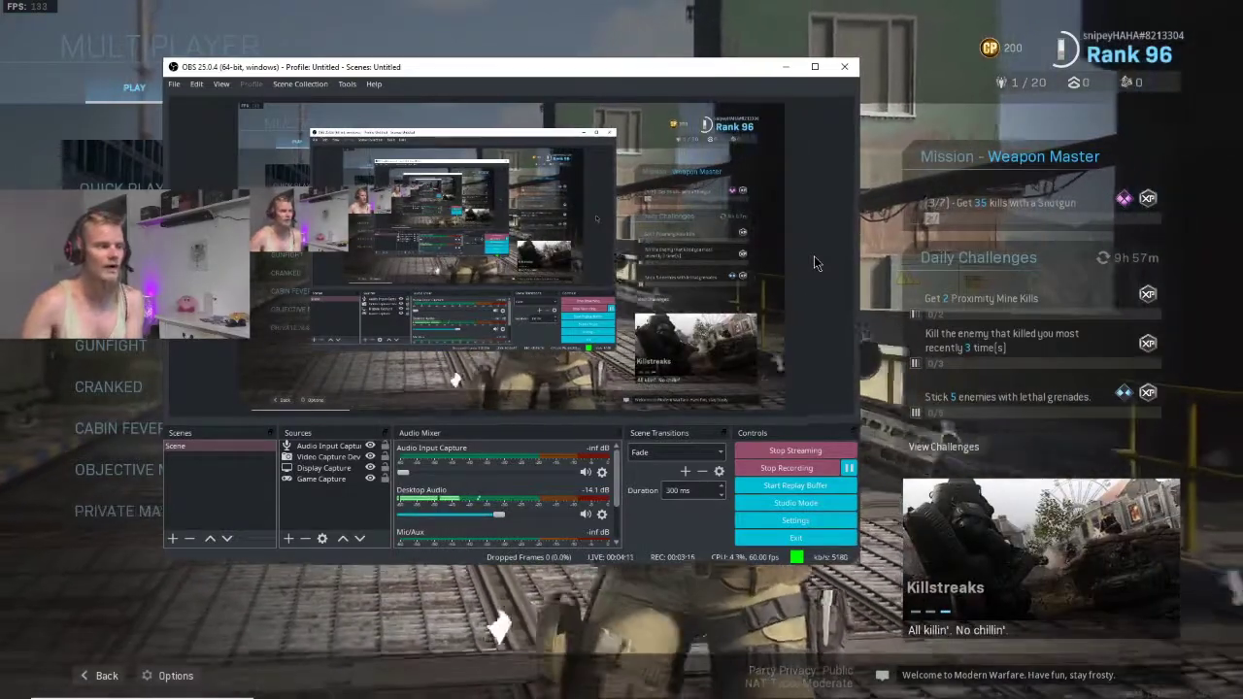
# Move the Game Capture source to the top of the source order, return it below Display Capture, and clear the selection.
pyautogui.click(329, 469)
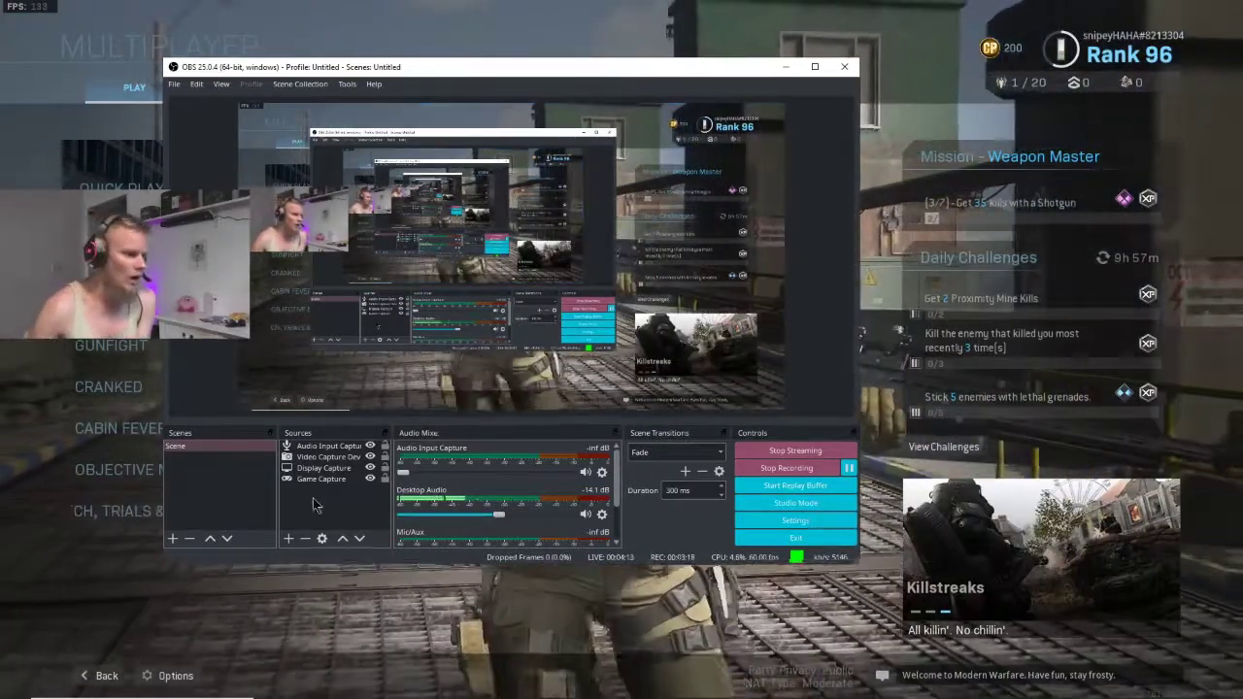
pyautogui.click(326, 480)
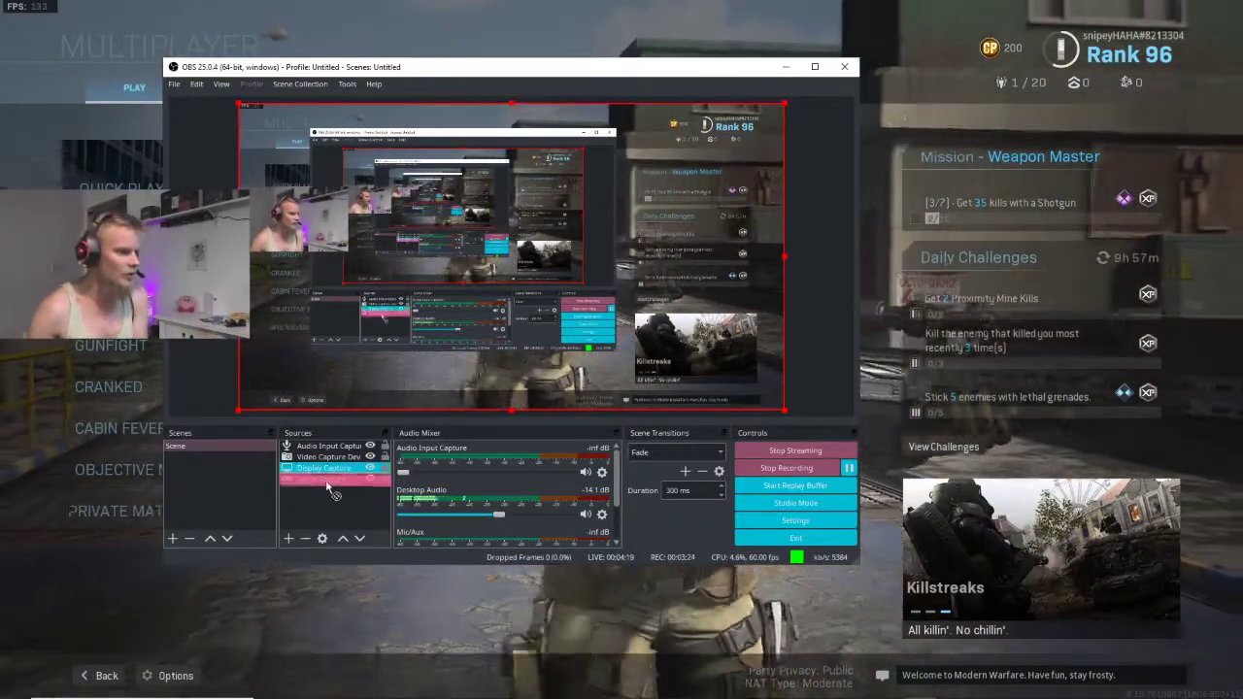
pyautogui.moveTo(323, 479); pyautogui.dragTo(324, 454)
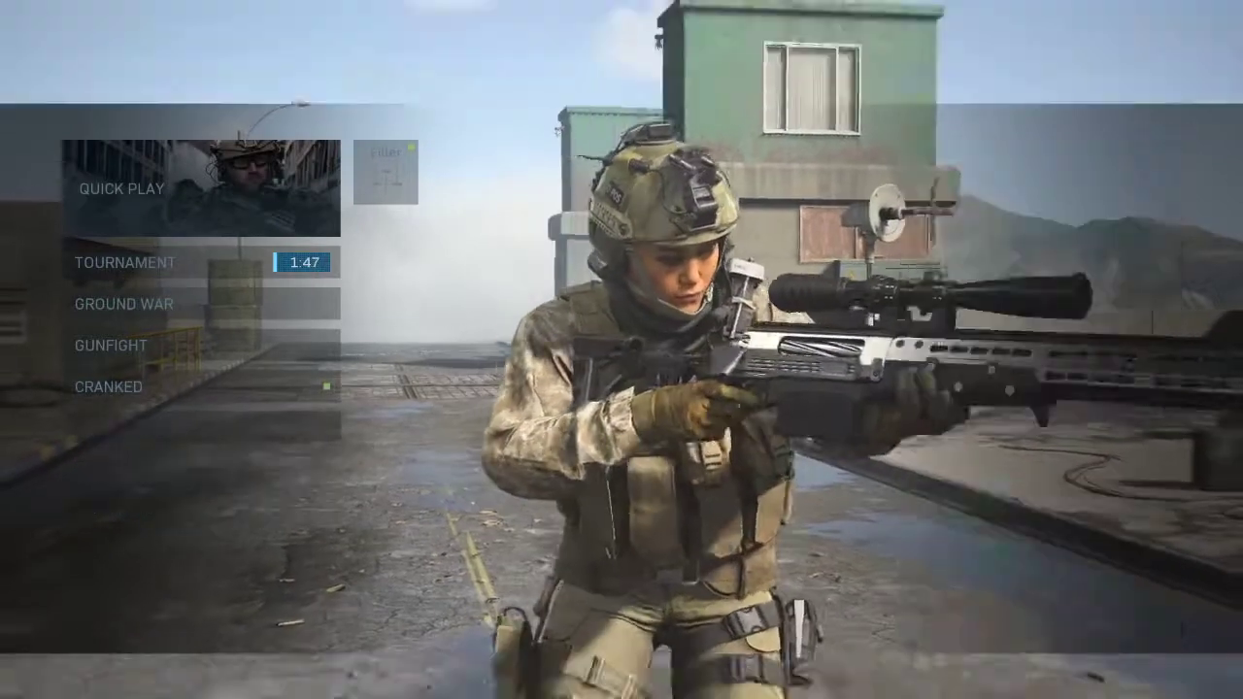
pyautogui.moveTo(323, 446); pyautogui.dragTo(322, 491)
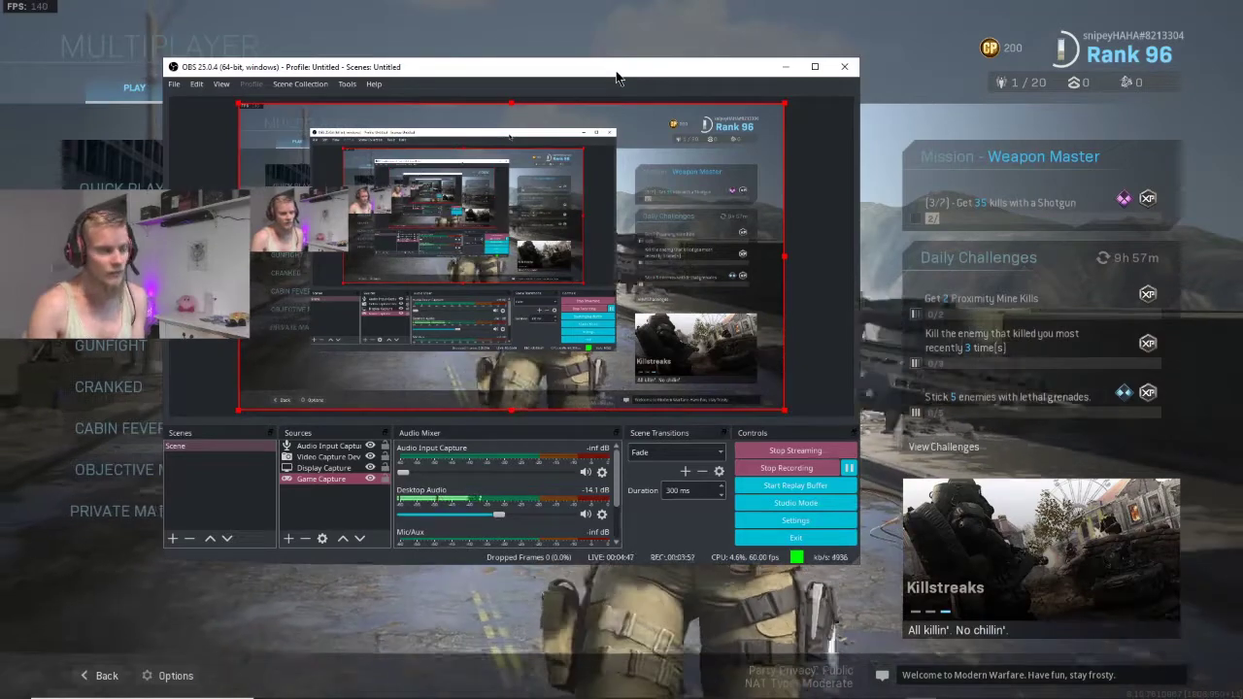
pyautogui.click(808, 207)
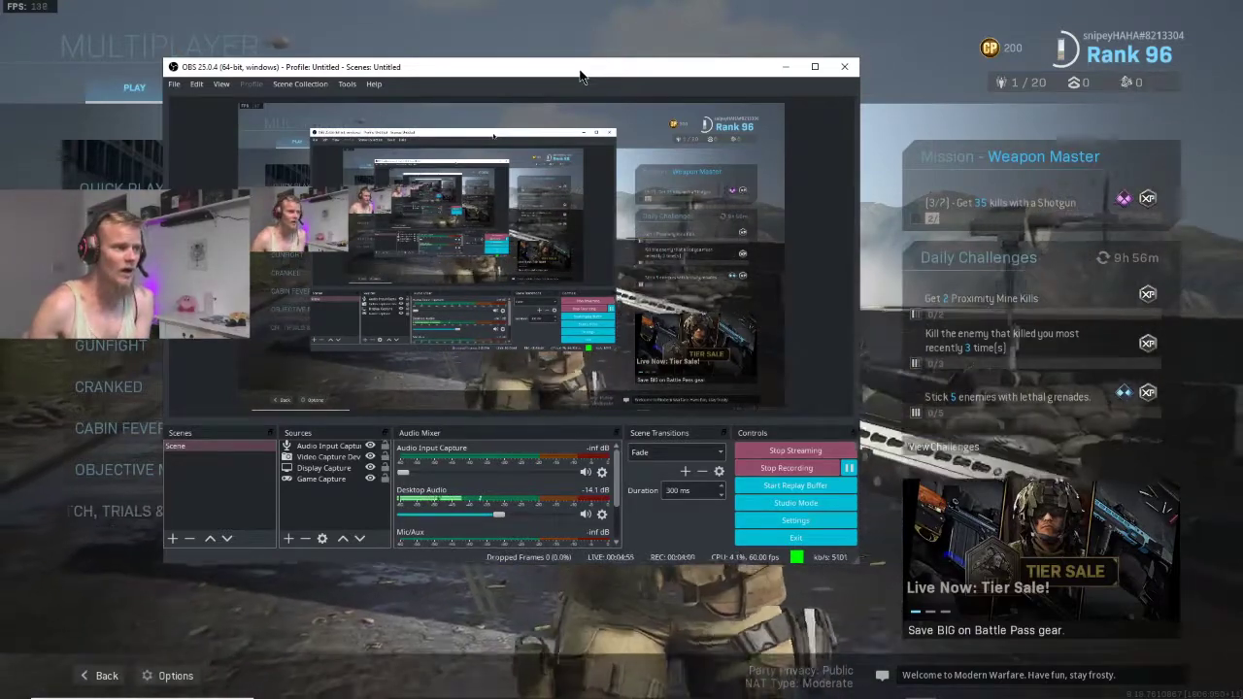
pyautogui.moveTo(580, 77); pyautogui.dragTo(565, 97)
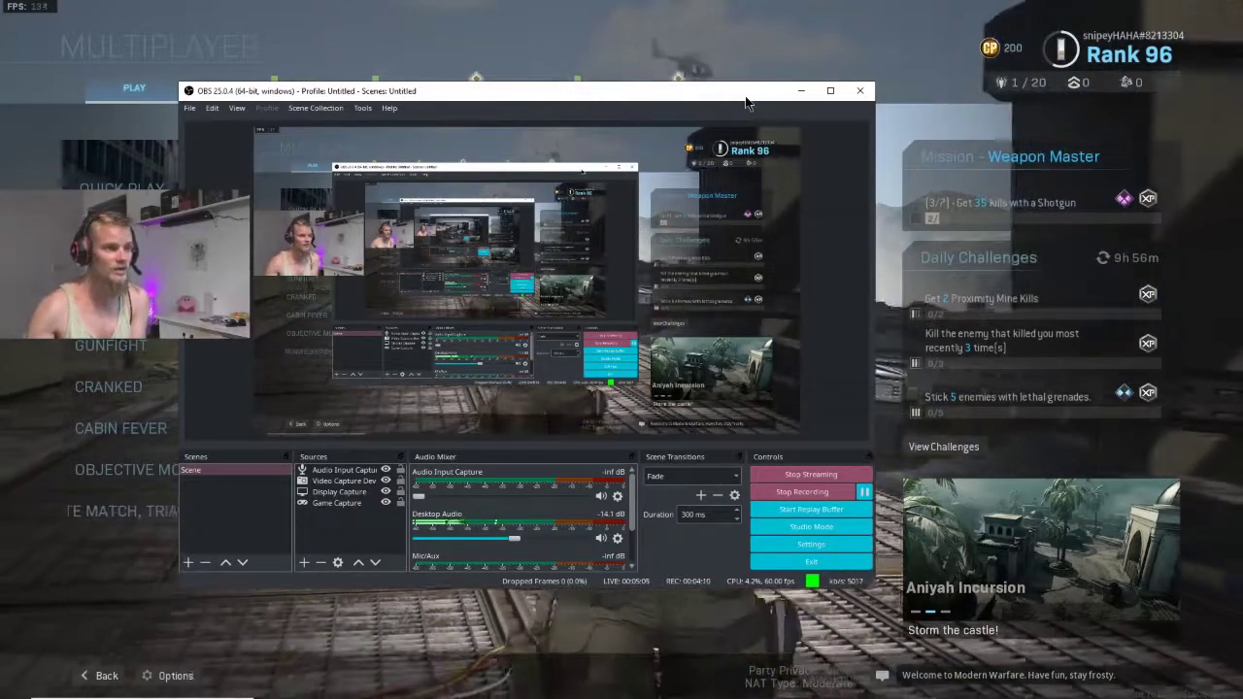
pyautogui.moveTo(744, 93); pyautogui.dragTo(693, 89)
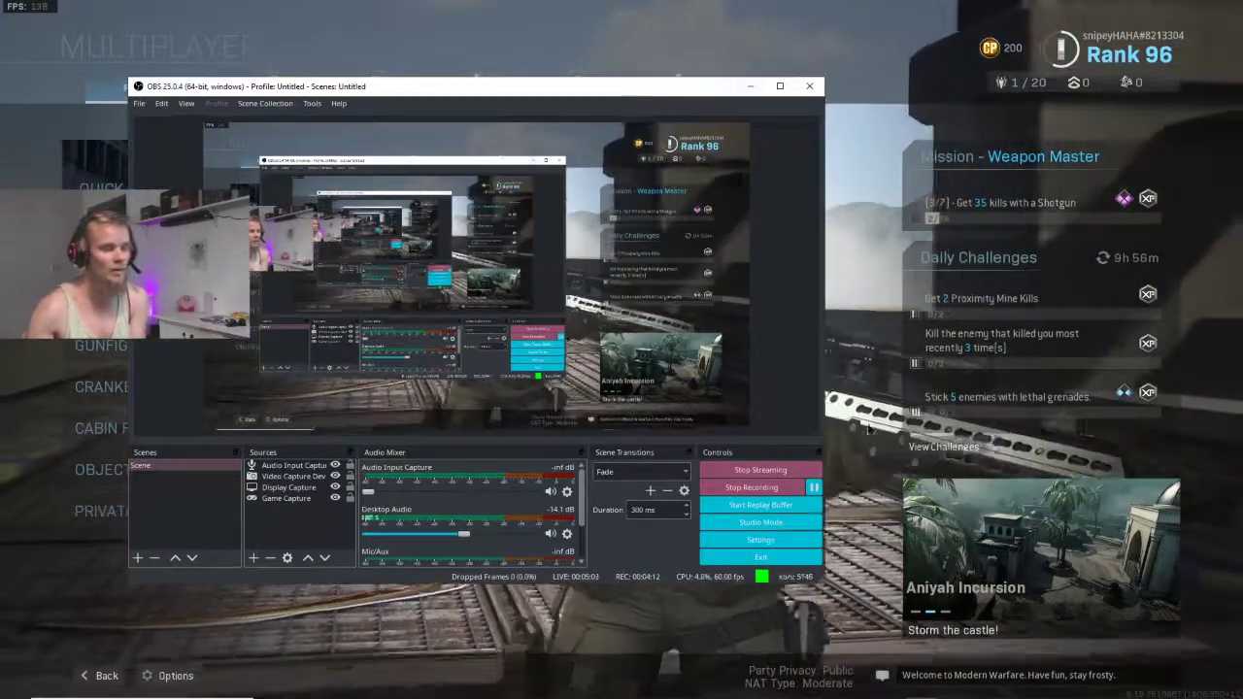